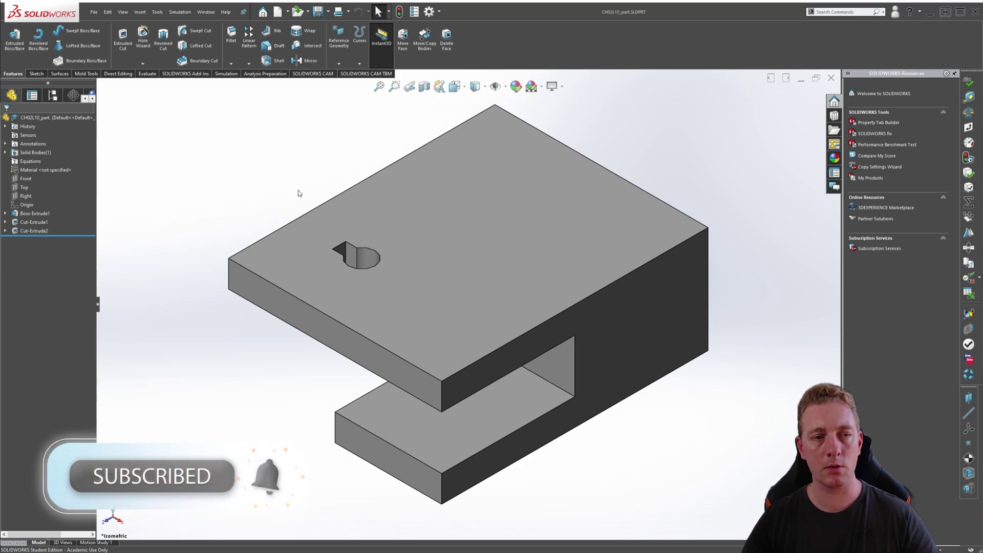
Step: Look through the Insert menu, then open the pattern and mirror features list to start a Mirror
left_click(141, 15)
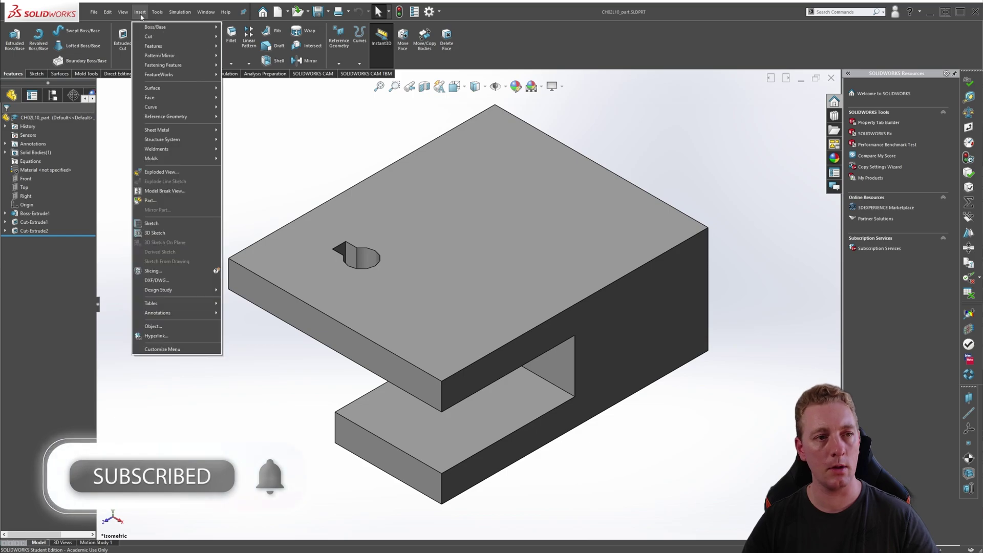
mouse_move(195, 55)
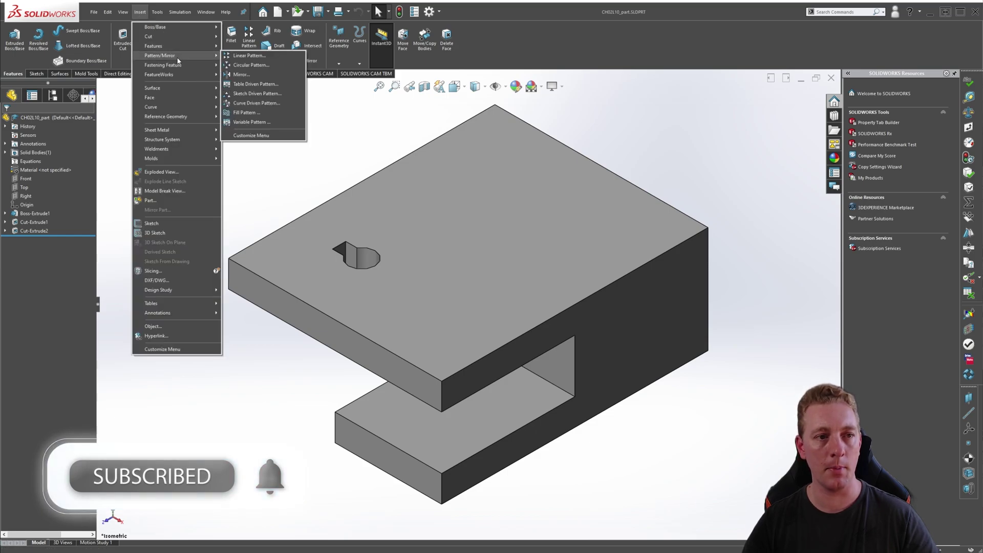
left_click(423, 101)
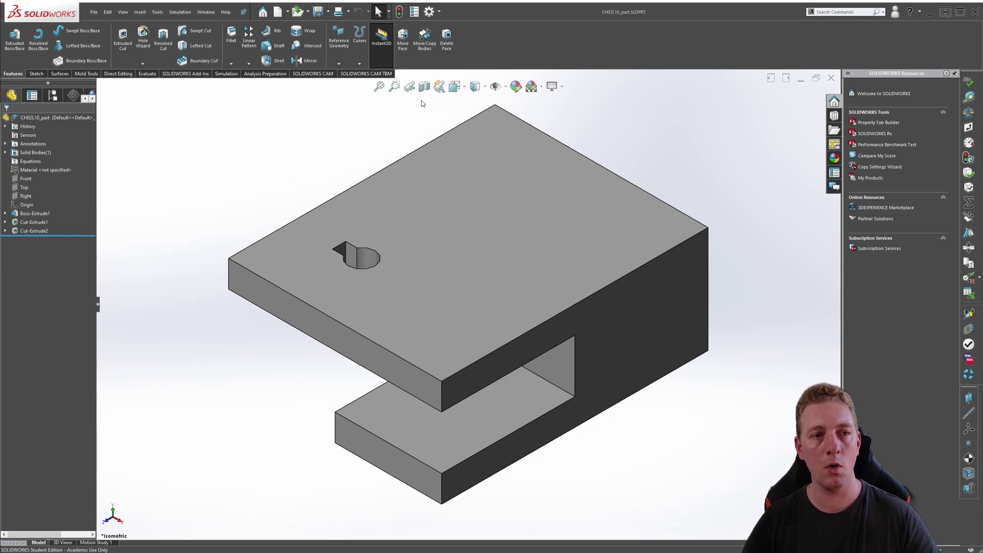
left_click(249, 64)
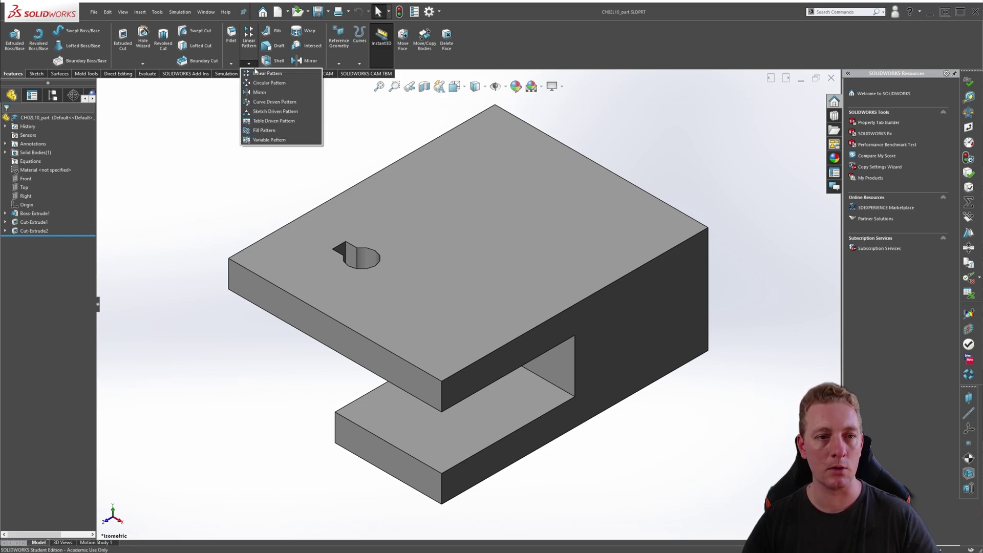
left_click(270, 92)
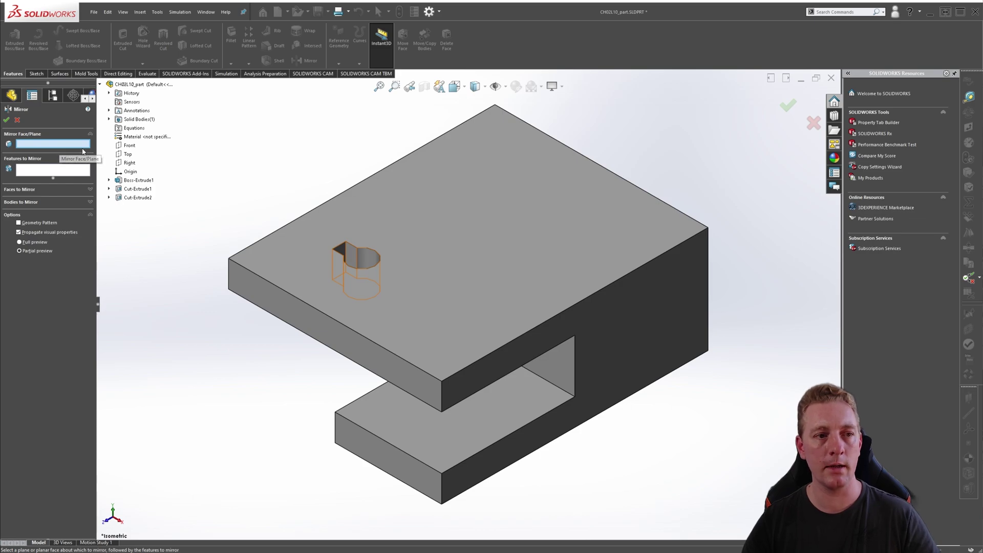
left_click(100, 85)
left_click(99, 84)
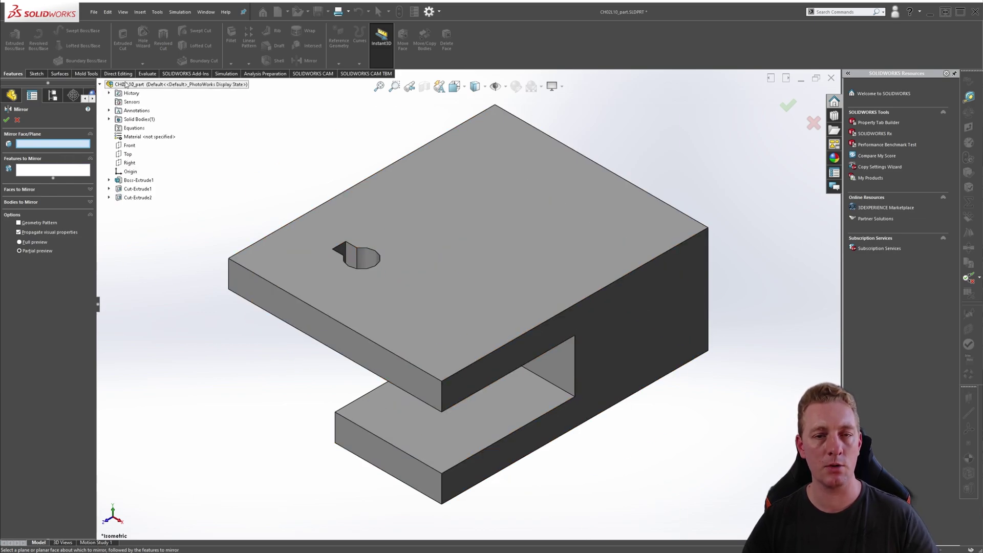
Step: Use the Right plane as the mirror plane
left_click(128, 162)
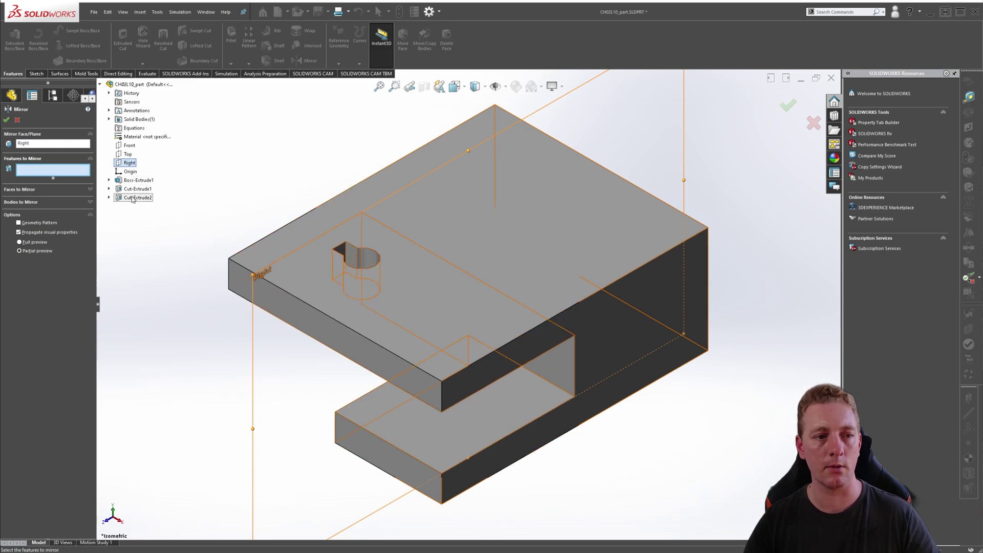
Step: Choose Cut-Extrude2 as the feature to mirror
left_click(375, 275)
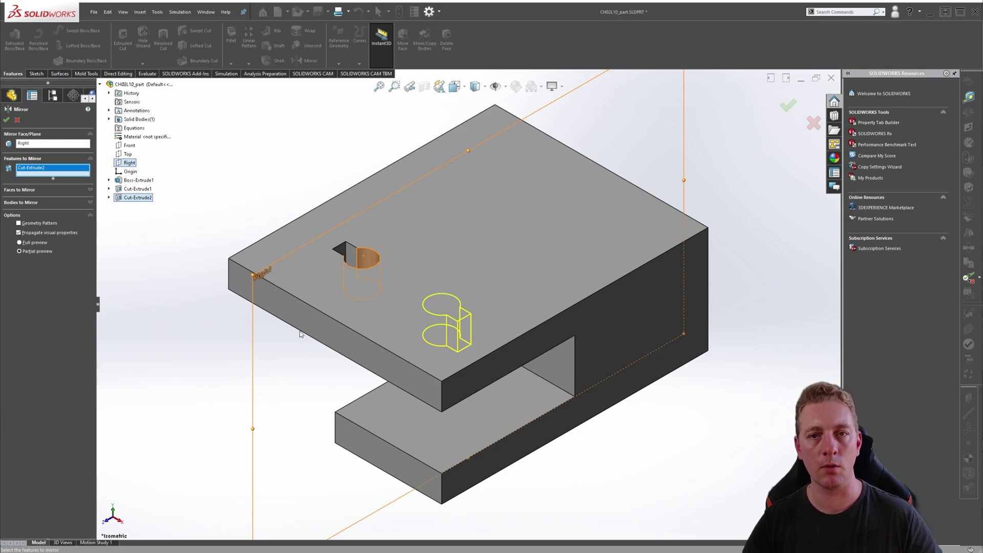
left_click(788, 105)
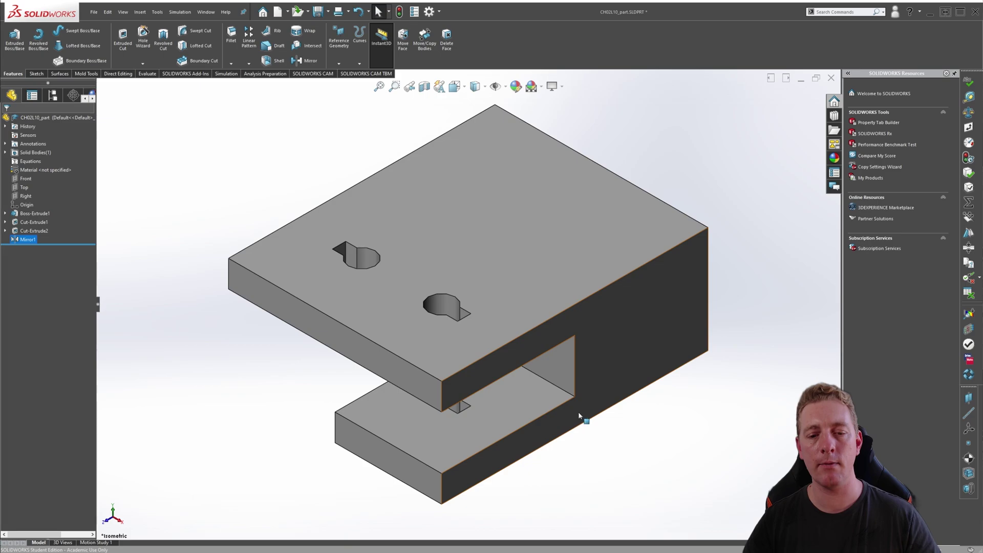
middle_click_drag(580, 412, 585, 397)
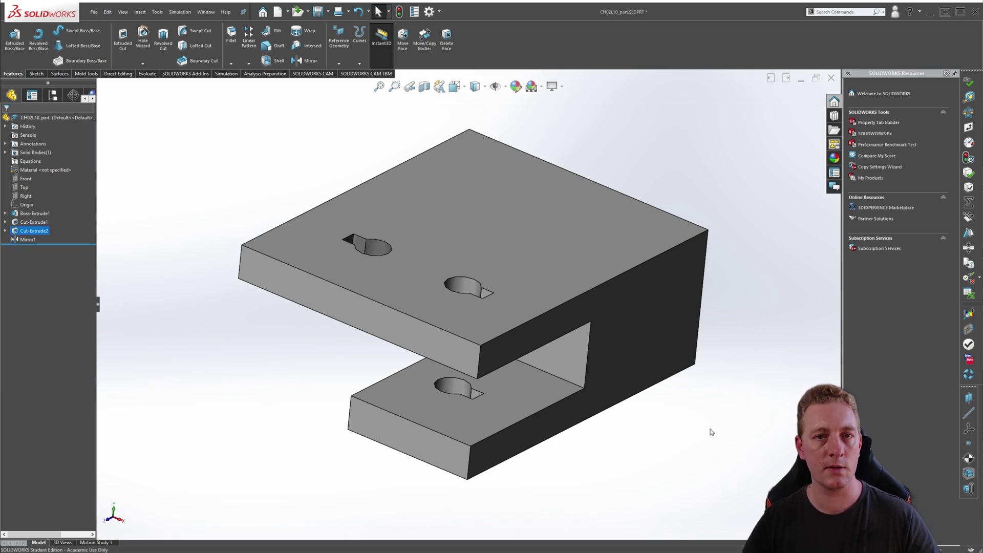
key("Up")
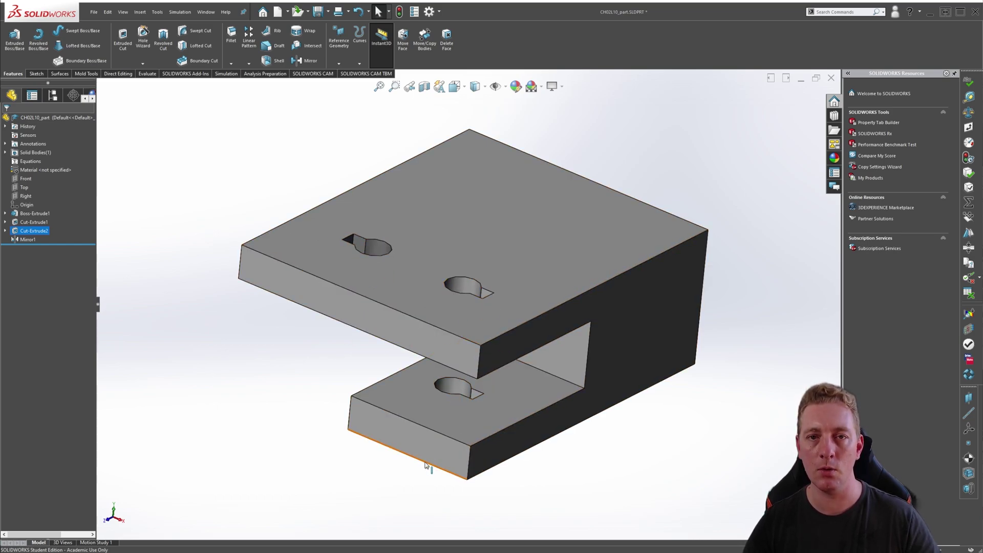
left_click(16, 231)
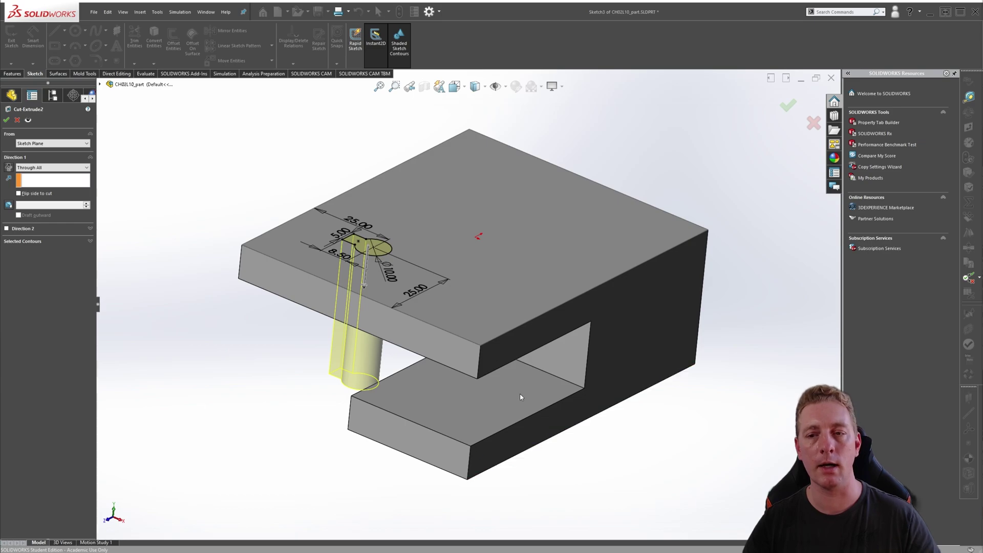
left_click(813, 126)
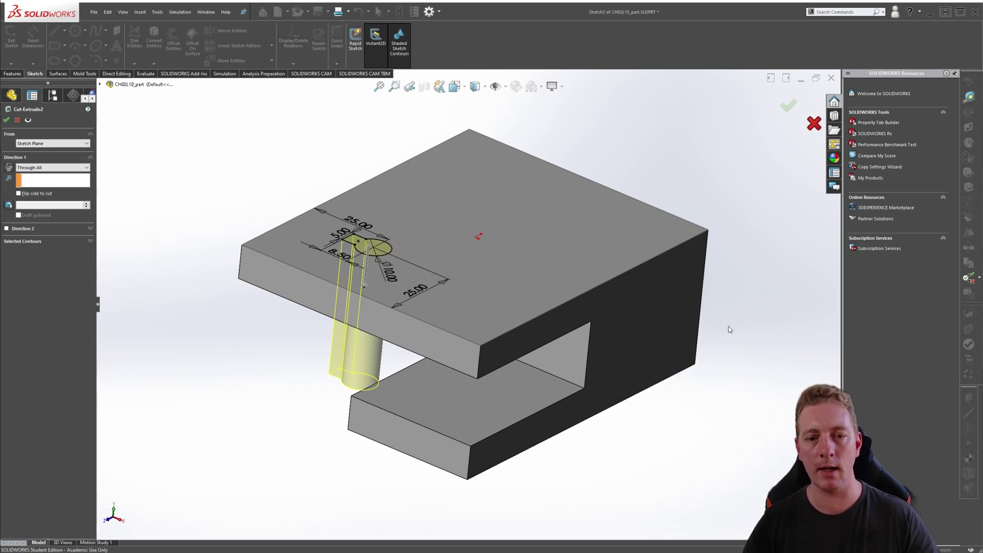
Step: Redefine Mirror1 so the mirrored keyhole cuts only the top plate
left_click(21, 240)
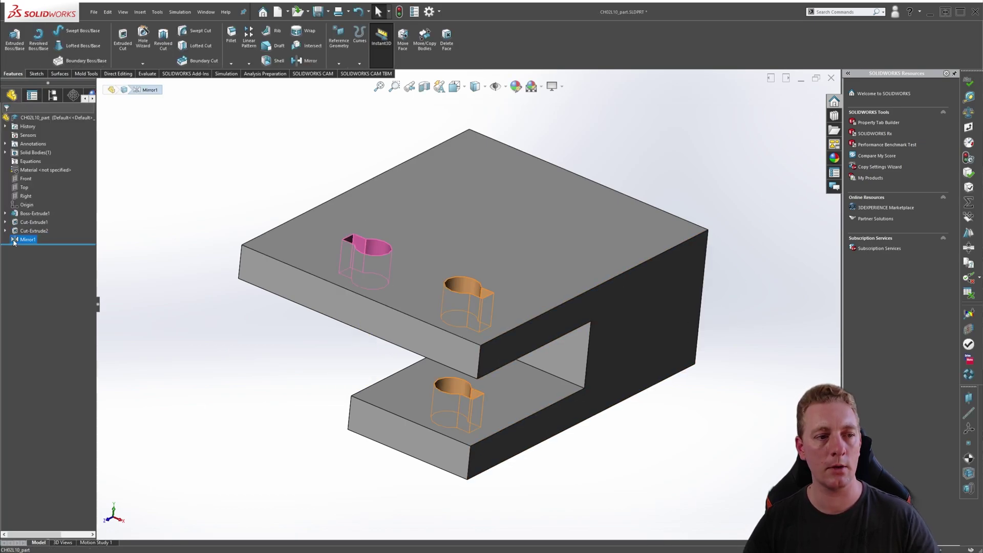
left_click(21, 206)
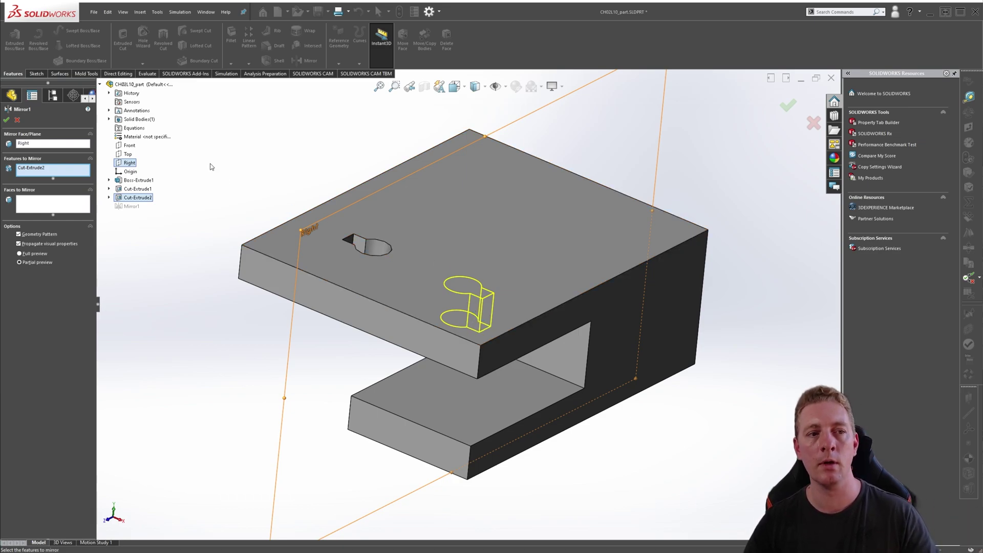
left_click(788, 105)
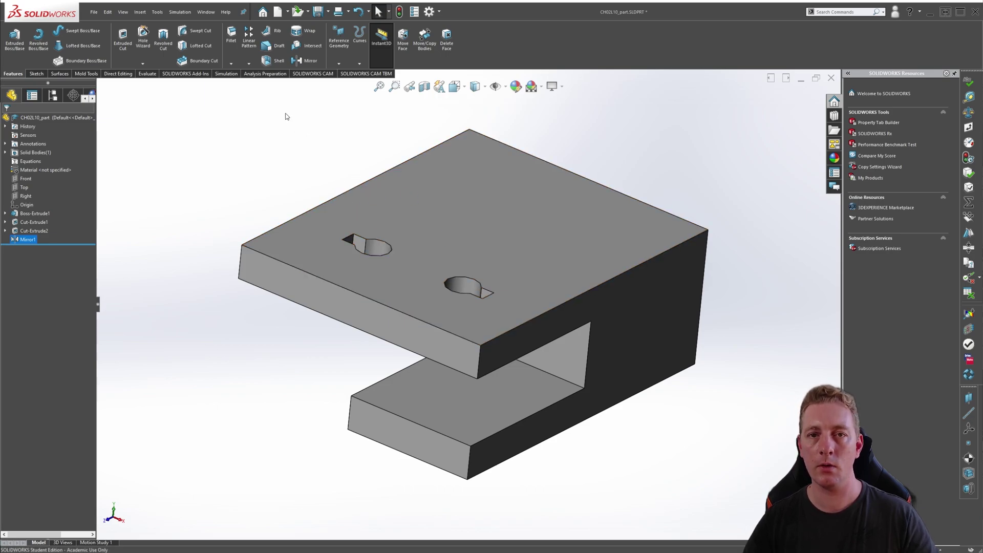
Step: Start a new Mirror with the block's right side face as the mirror plane
left_click(248, 63)
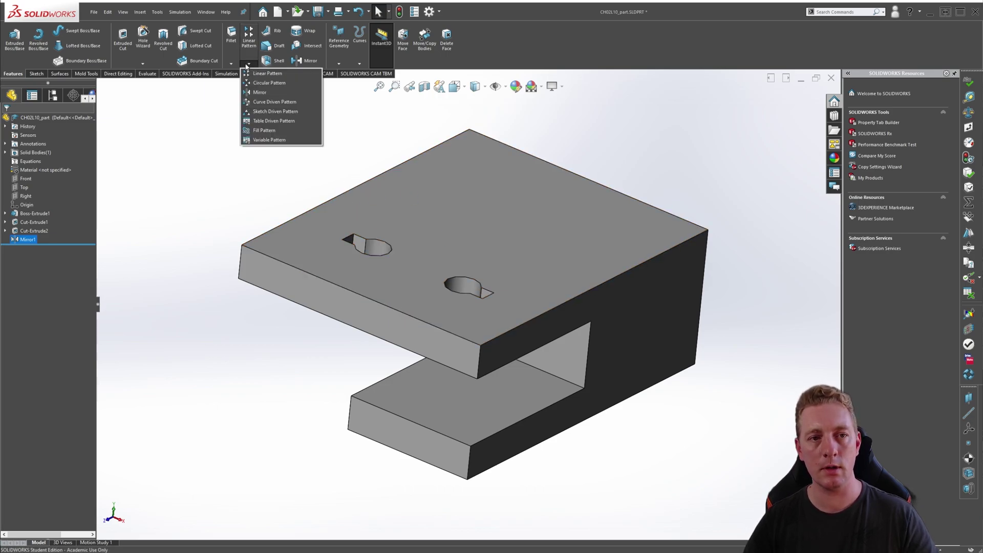
left_click(261, 94)
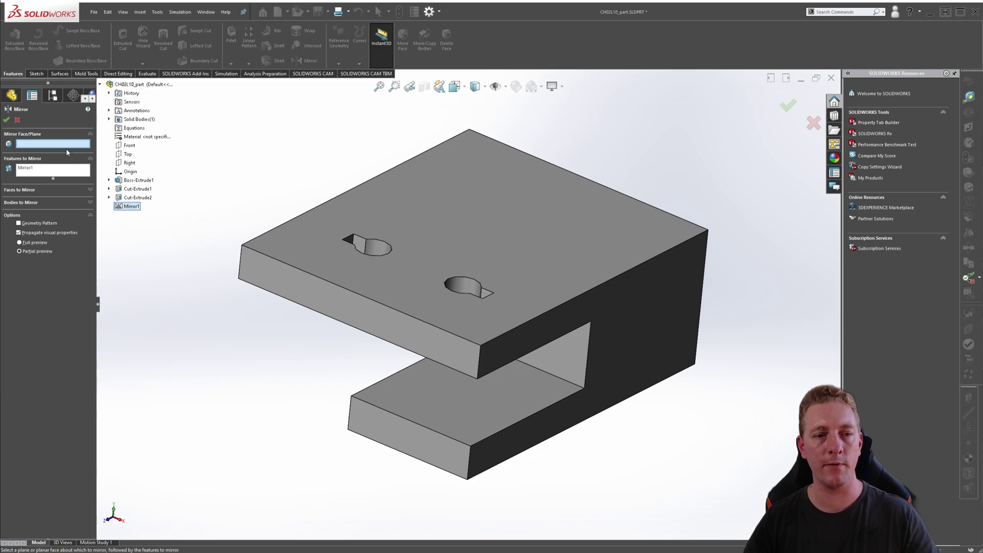
left_click(649, 319)
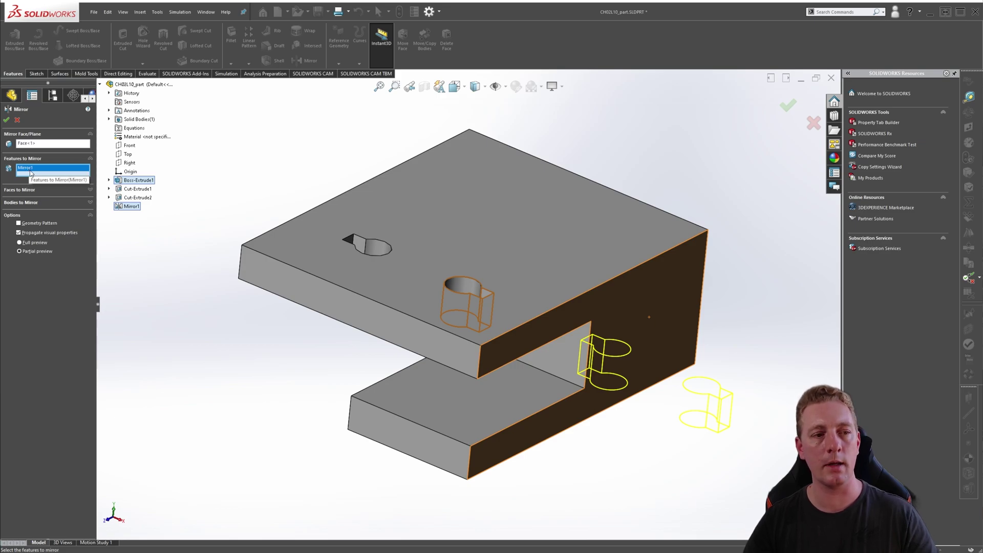
Step: Switch to mirroring whole bodies and pick the block's solid body
left_click(88, 203)
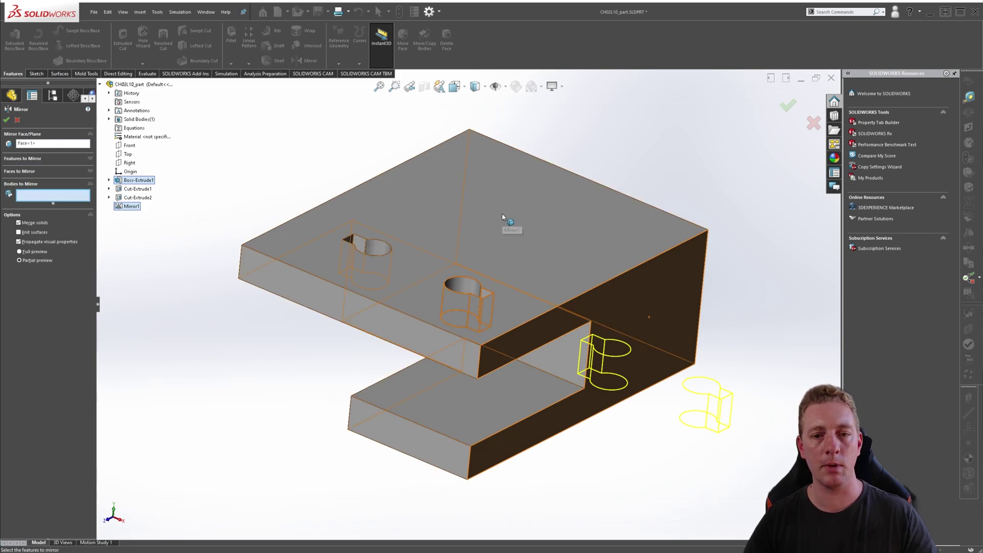
left_click(554, 232)
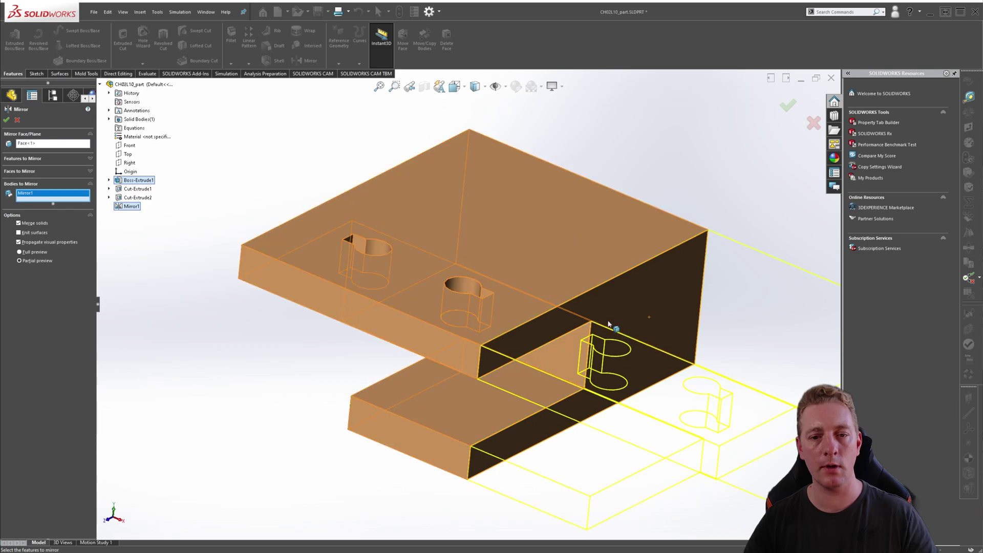
scroll(500, 340, "up", 3)
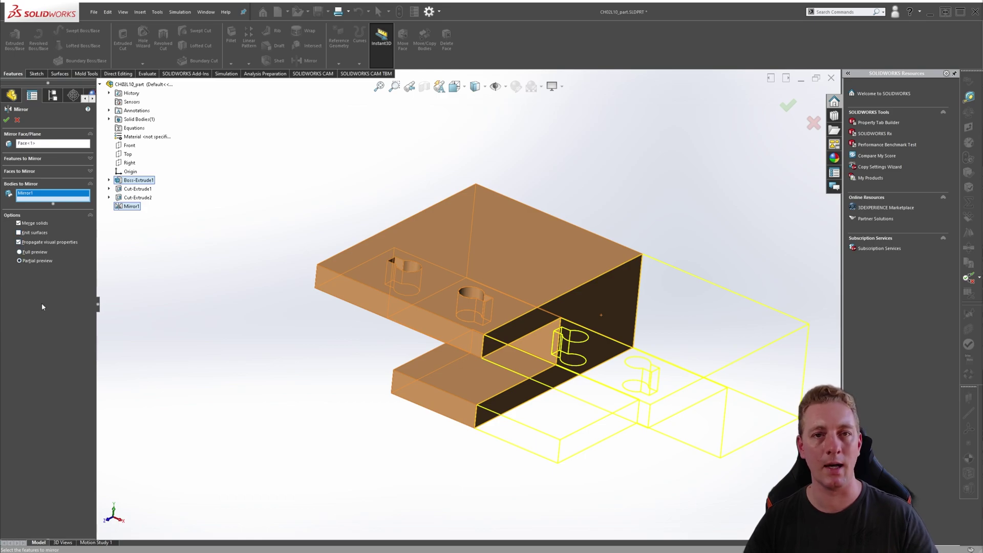
Step: Accept the whole-body mirror and view the double-width part isometrically
left_click(788, 105)
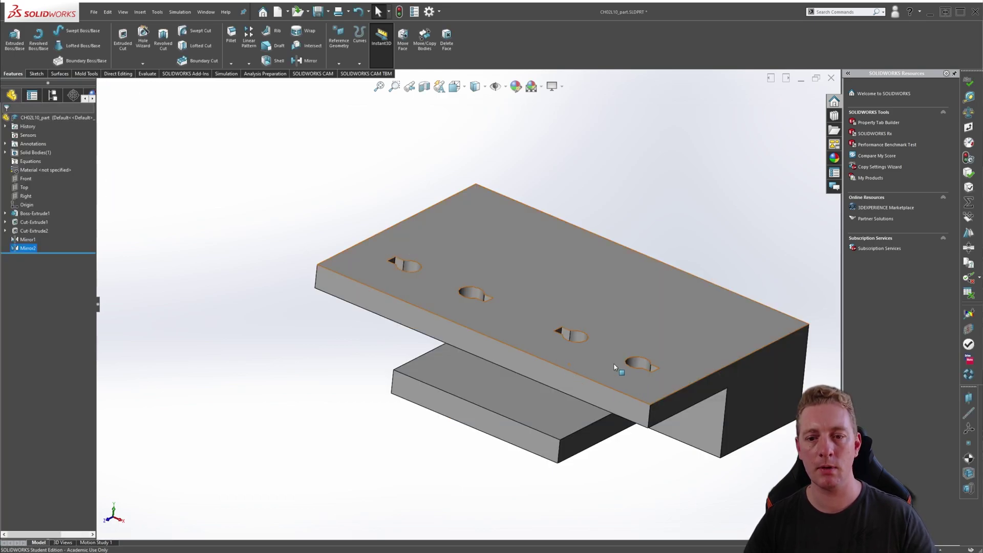
key("ctrl+7")
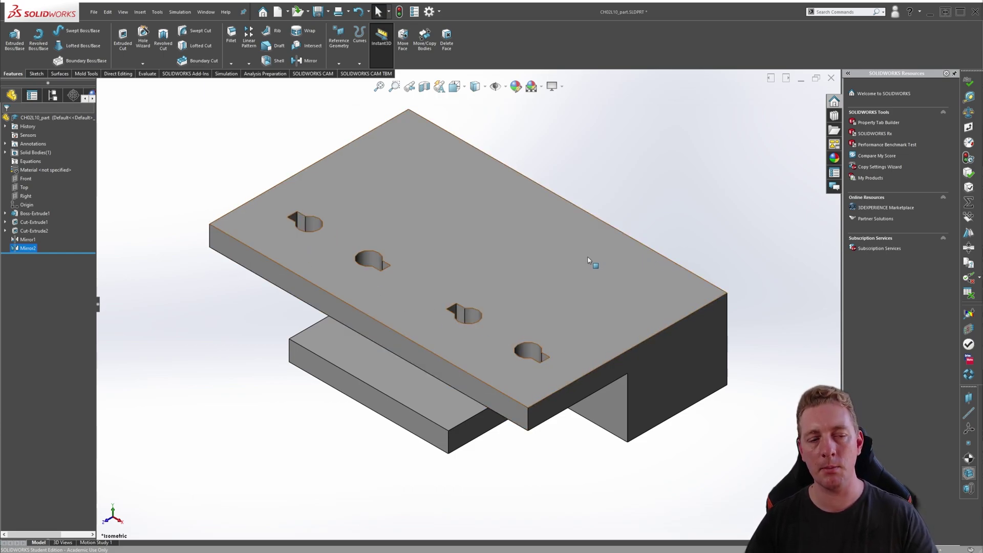
Step: Change the Cut-Extrude2 sketch's 5.00 width dimension to 10 and rebuild the cuts
left_click(15, 231)
left_click(5, 231)
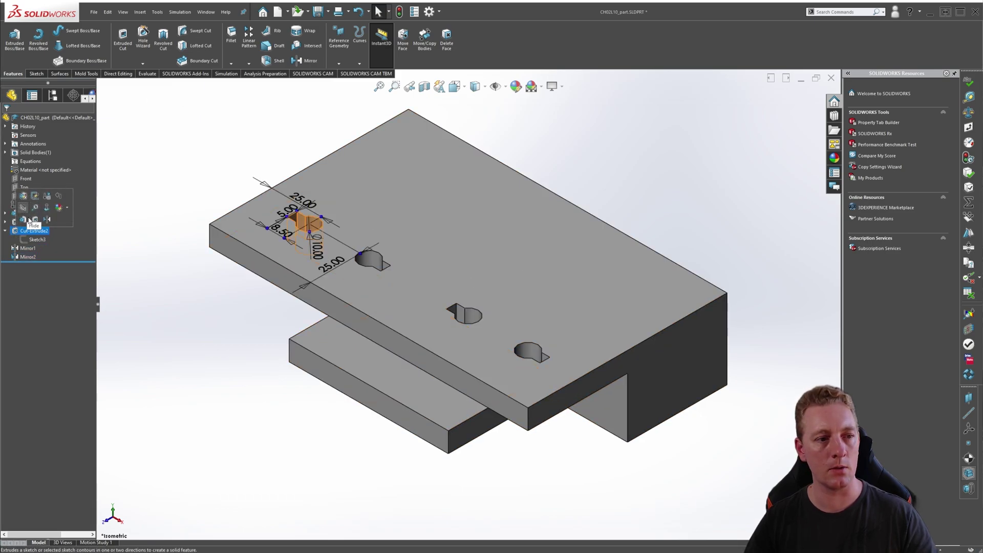
left_click(31, 220)
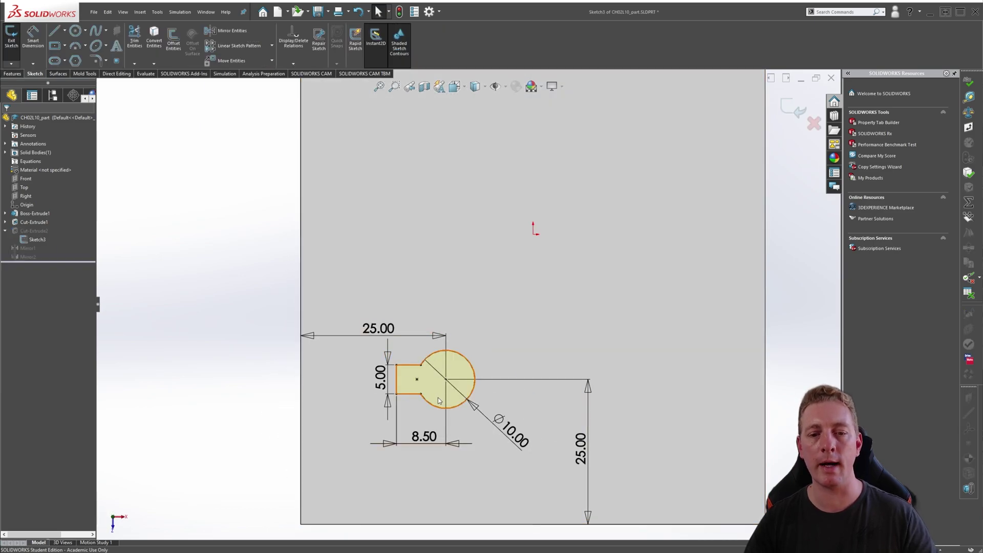
double_click(413, 408)
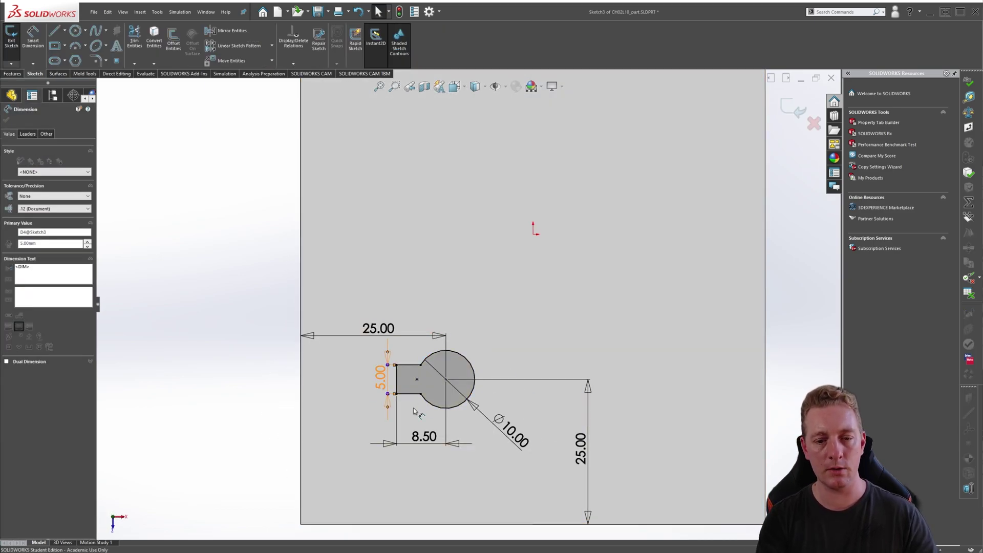
key("Return")
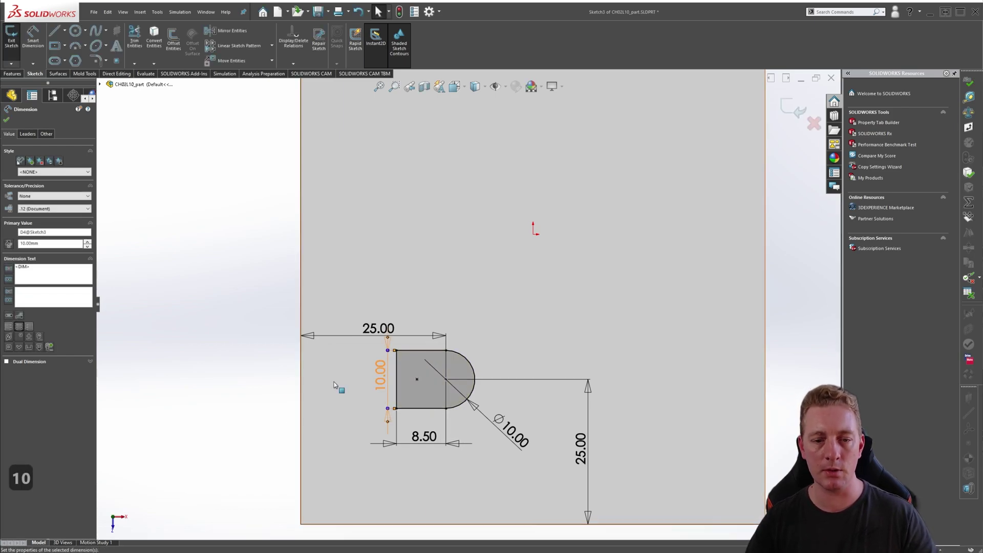
left_click(745, 189)
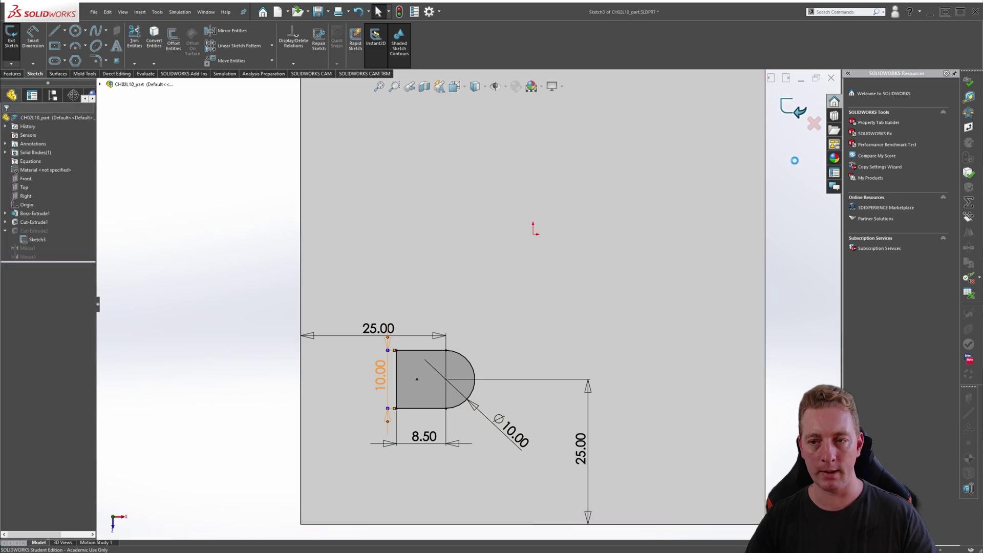
left_click(792, 107)
key("ctrl+7")
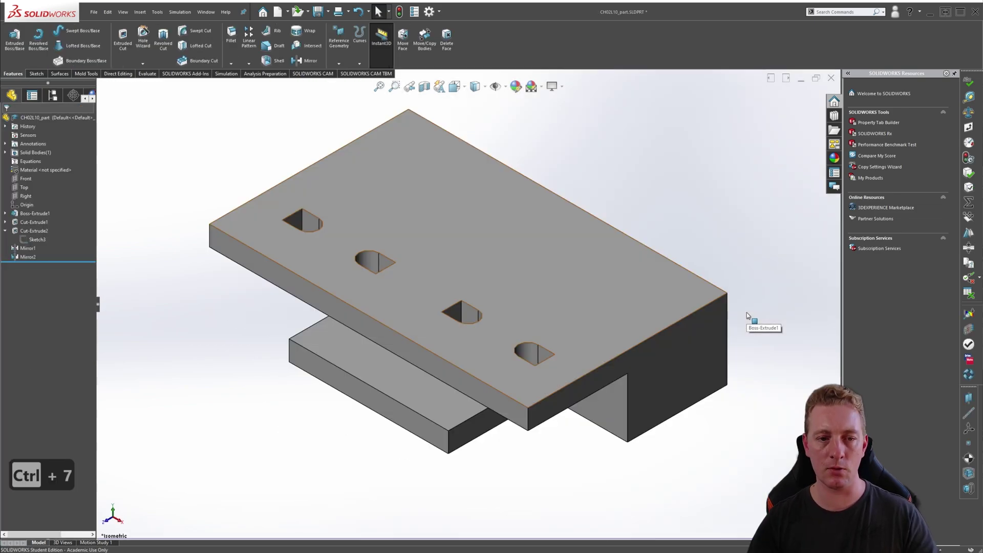